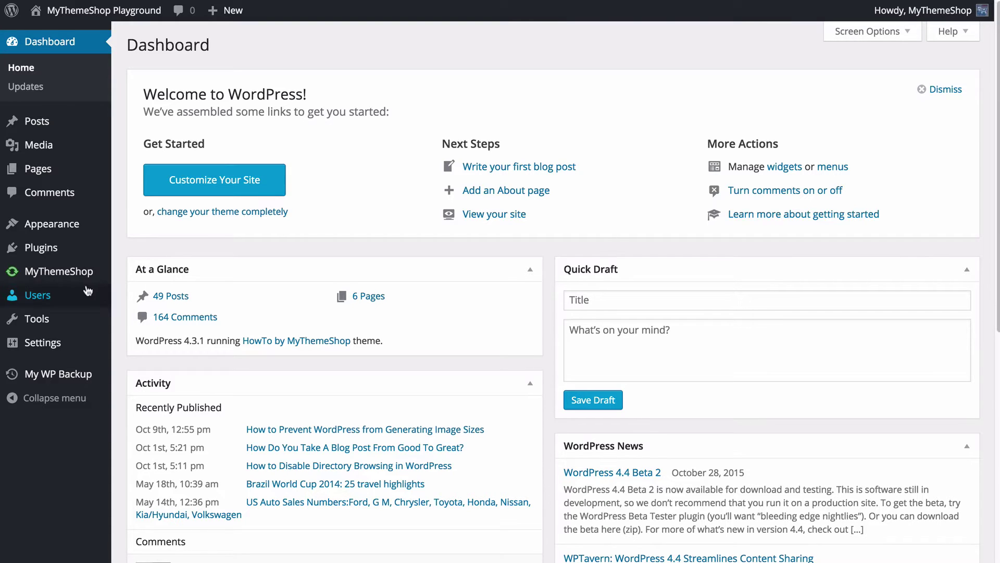
# - Open the All Users page listing the two administrator accounts
pyautogui.click(44, 296)
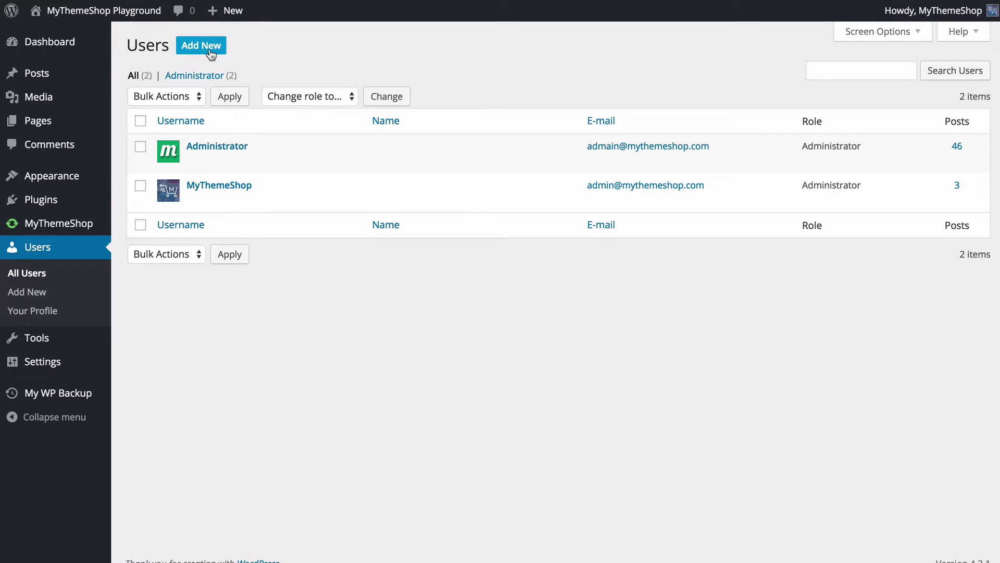
pyautogui.moveTo(256, 152)
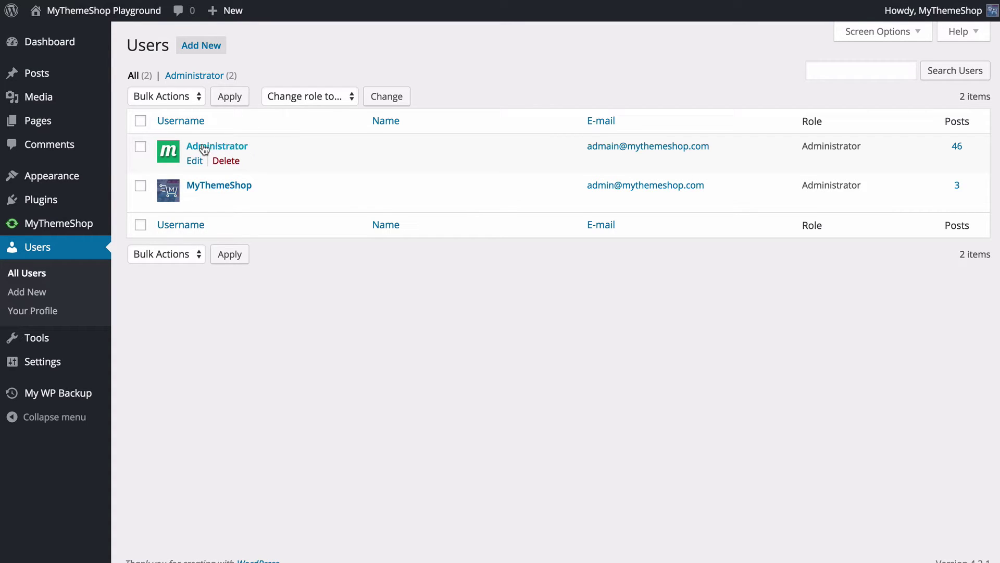
pyautogui.moveTo(198, 194)
# - Begin a new user with the username 'Support'
pyautogui.click(194, 52)
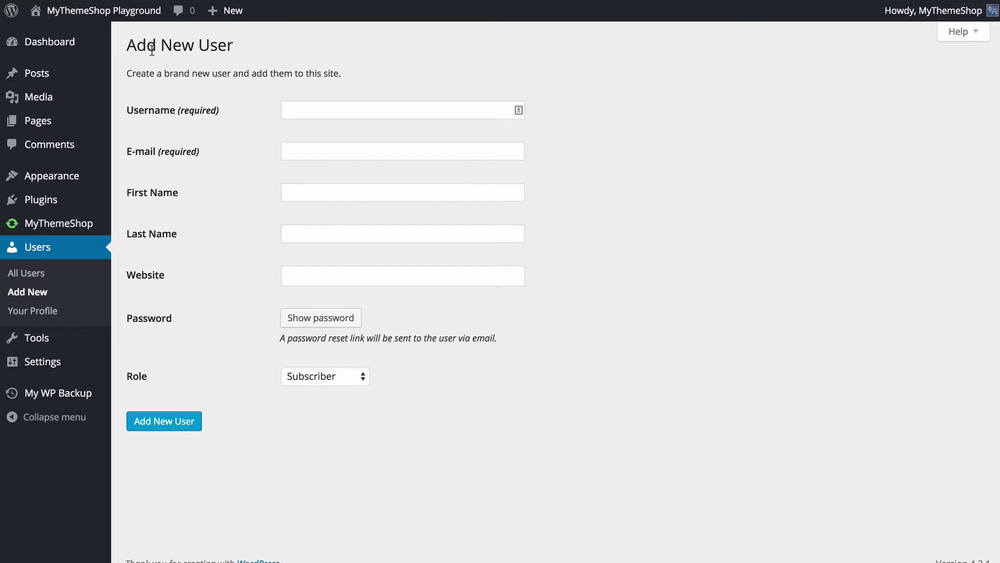
pyautogui.click(293, 109)
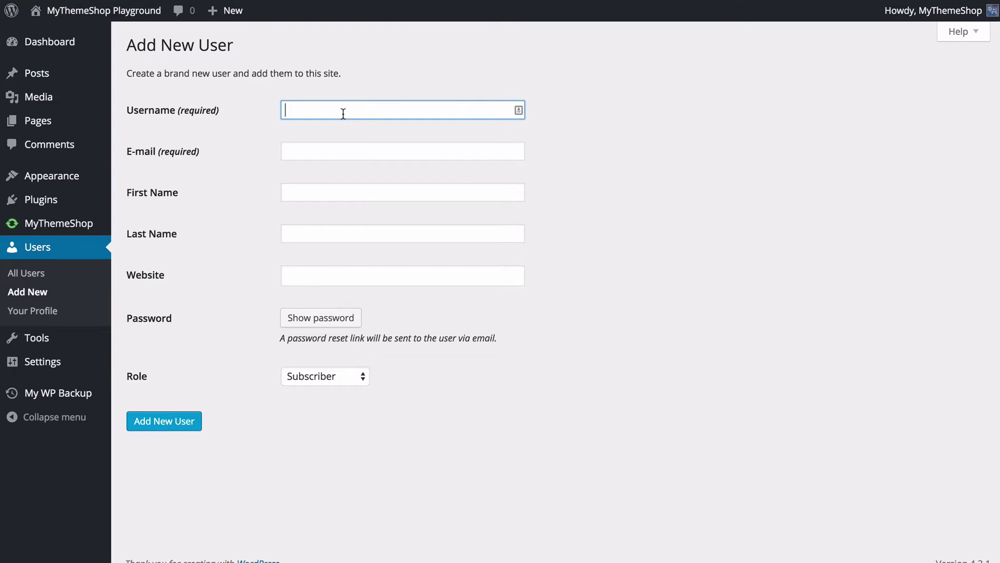
pyautogui.write('Support')
# - Enter the support team's e-mail address, leaving first name, last name and website blank
pyautogui.press('Tab')
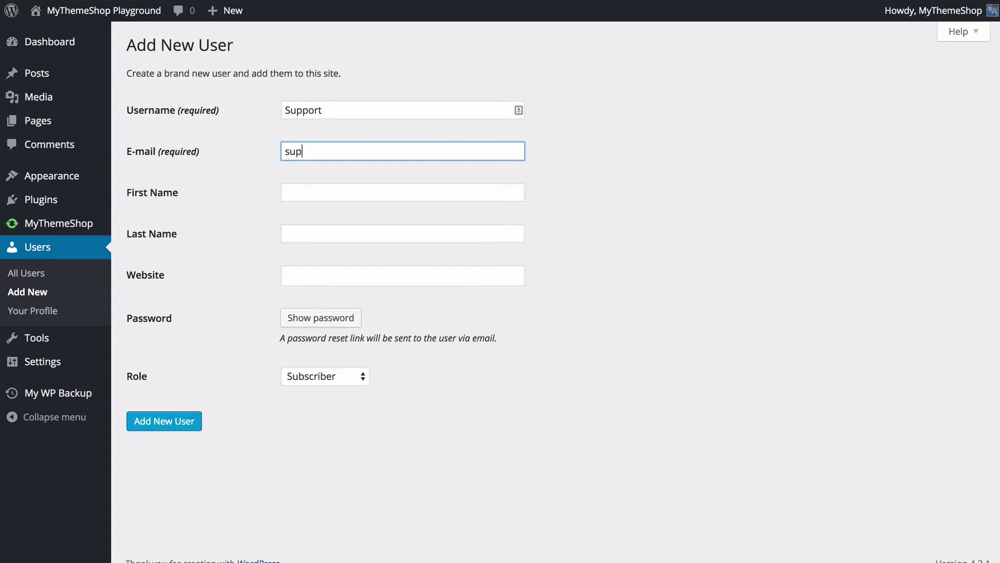
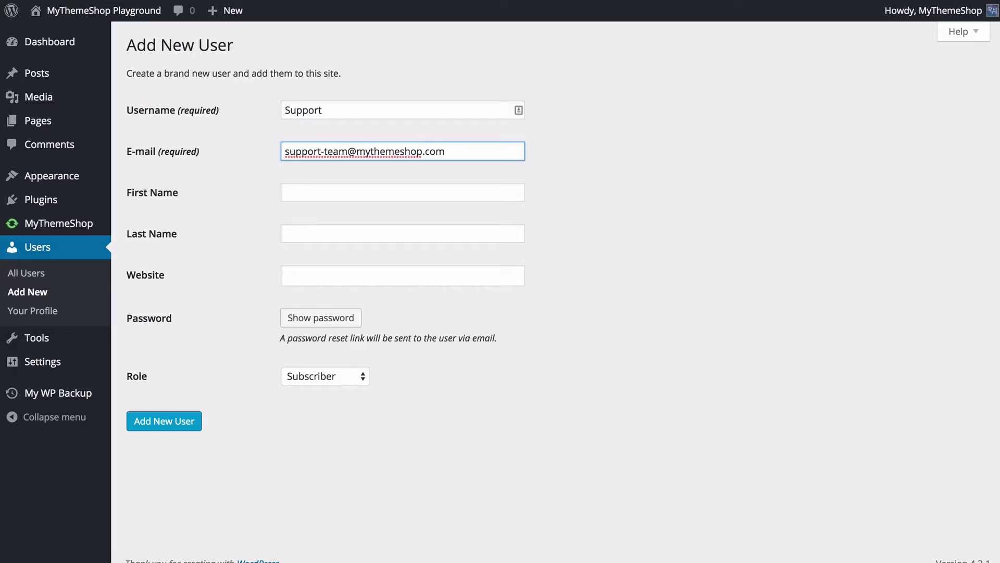
pyautogui.press('Tab')
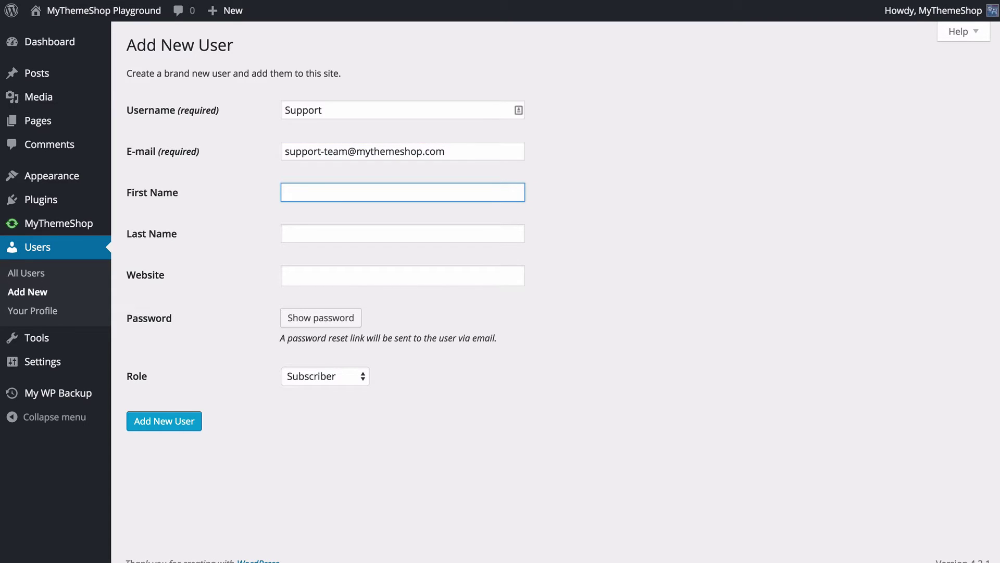
pyautogui.press('Tab')
pyautogui.press('Tab')
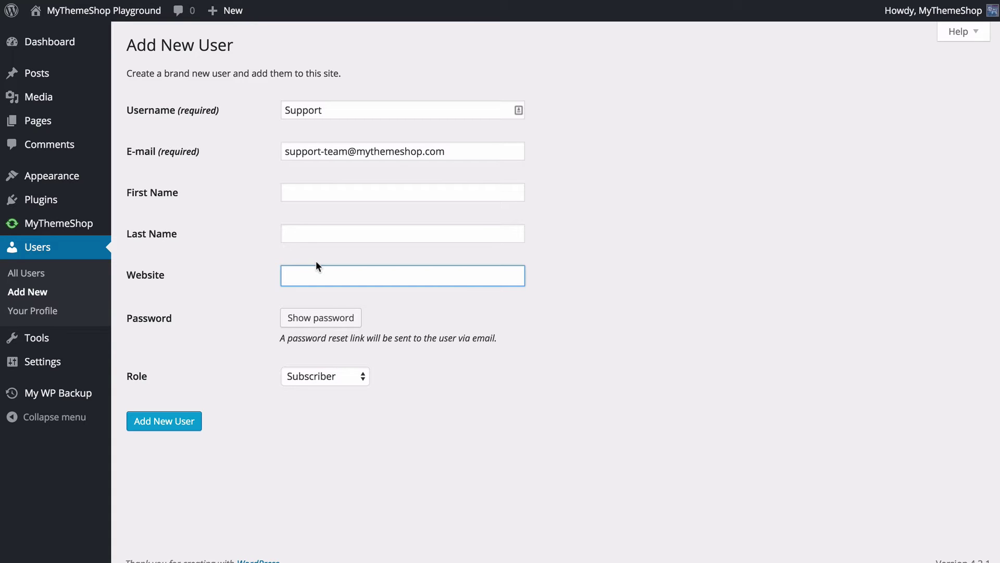
# - Type a weak custom password over the generated one, then hide it and cancel the entry
pyautogui.click(293, 322)
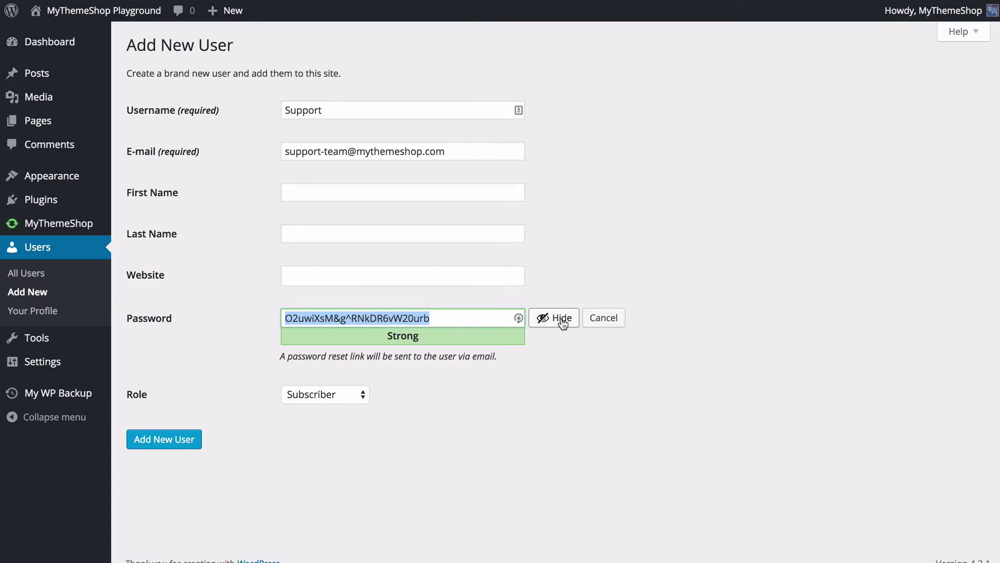
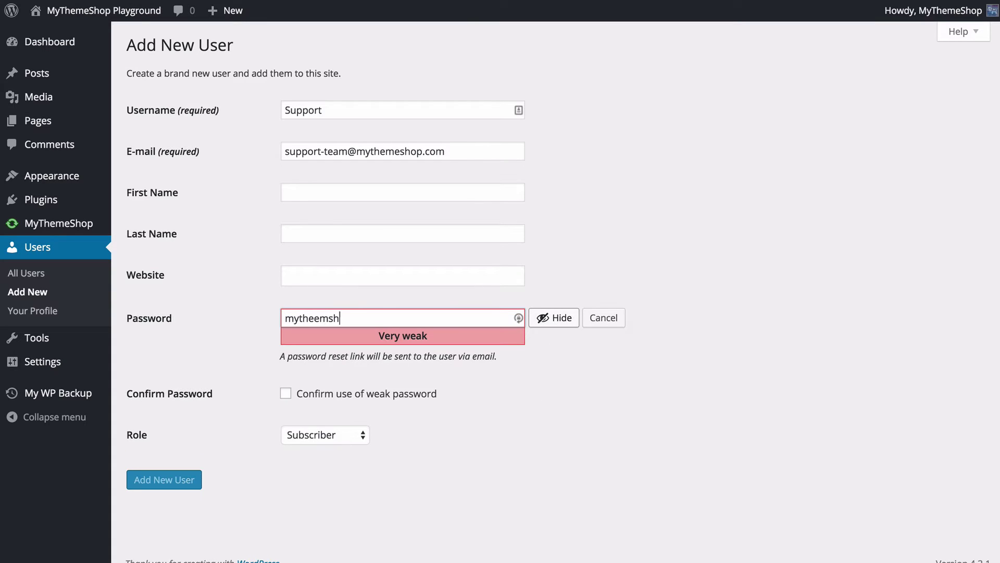
pyautogui.click(561, 317)
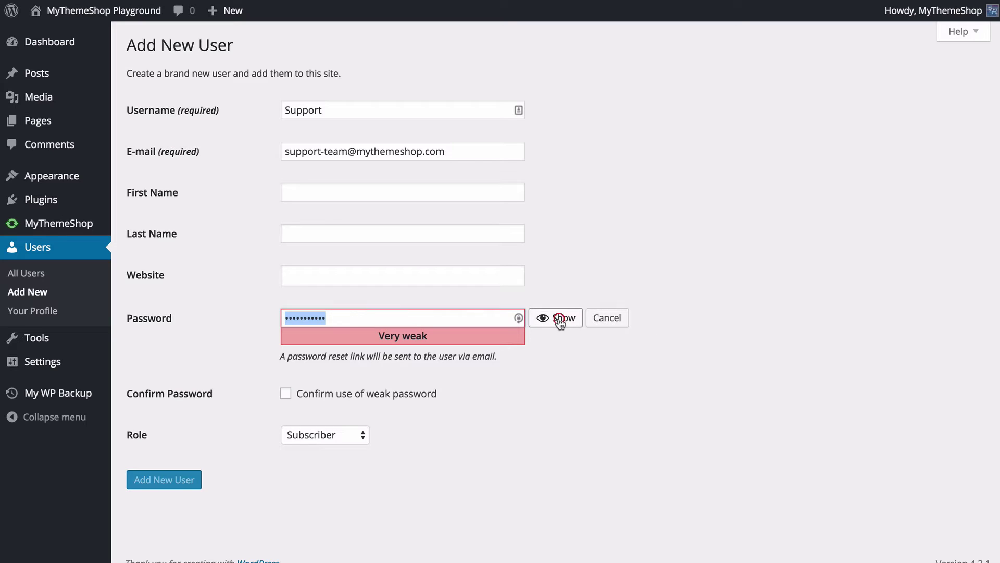
pyautogui.click(617, 319)
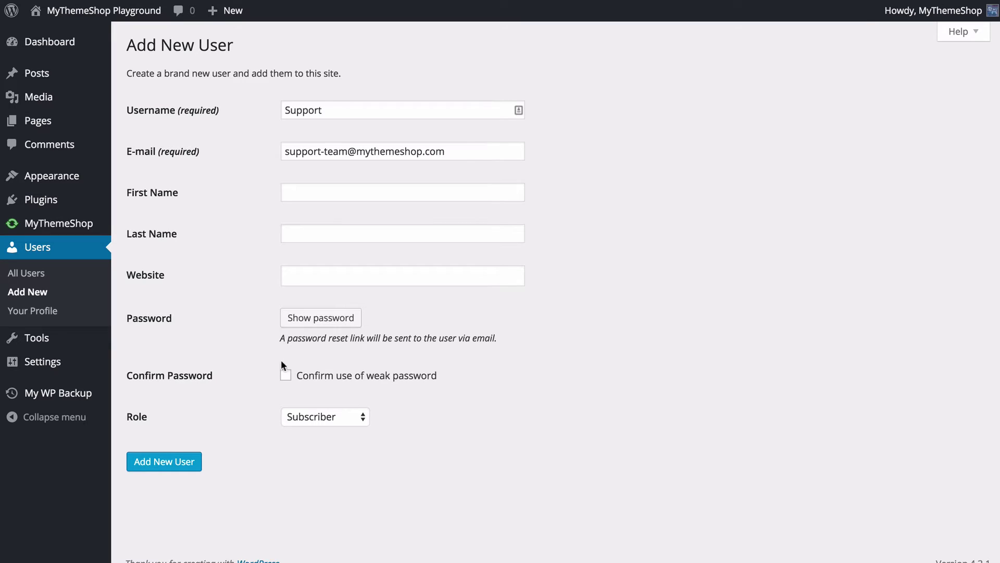
# - Confirm use of the weak password and set the new user's role to Editor
pyautogui.click(285, 376)
pyautogui.click(250, 414)
pyautogui.click(333, 417)
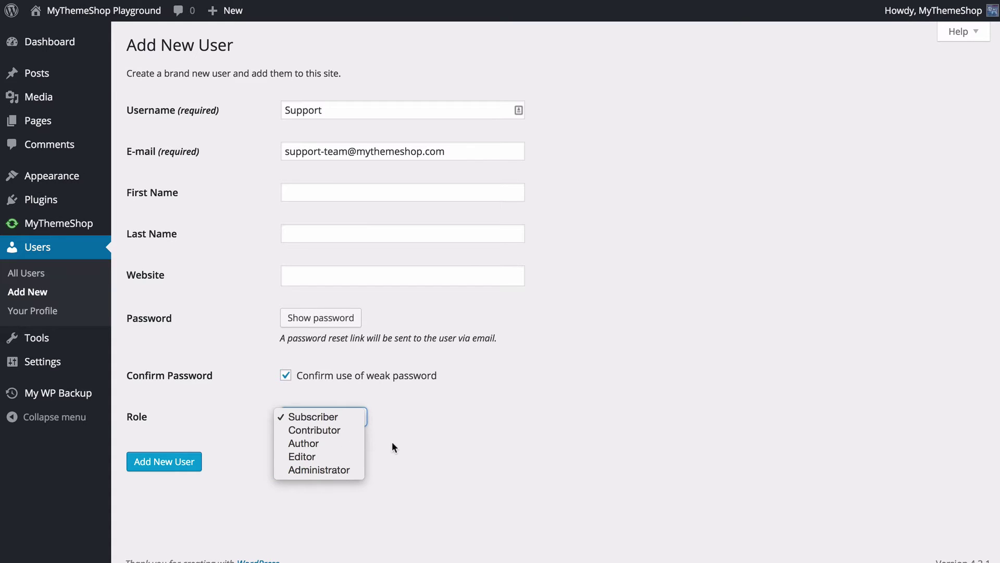
pyautogui.click(338, 451)
pyautogui.click(445, 458)
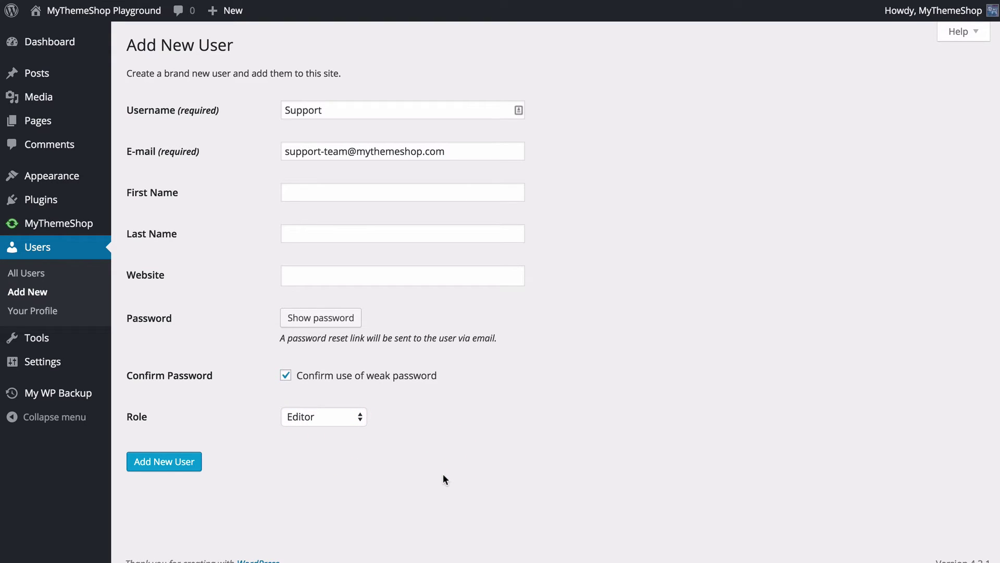
# - Submit the form to create the Support user as an Editor
pyautogui.click(170, 465)
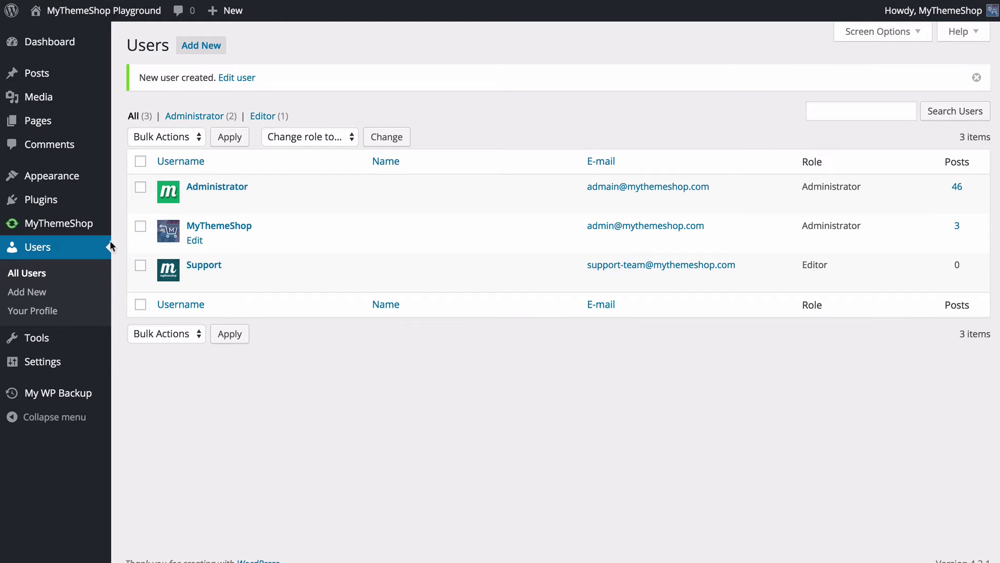
pyautogui.moveTo(140, 267)
pyautogui.moveTo(423, 182)
pyautogui.moveTo(213, 242)
# - On the MyThemeShop profile, preview Light, Midnight and Ocean colour schemes, then revert to Default
pyautogui.click(194, 242)
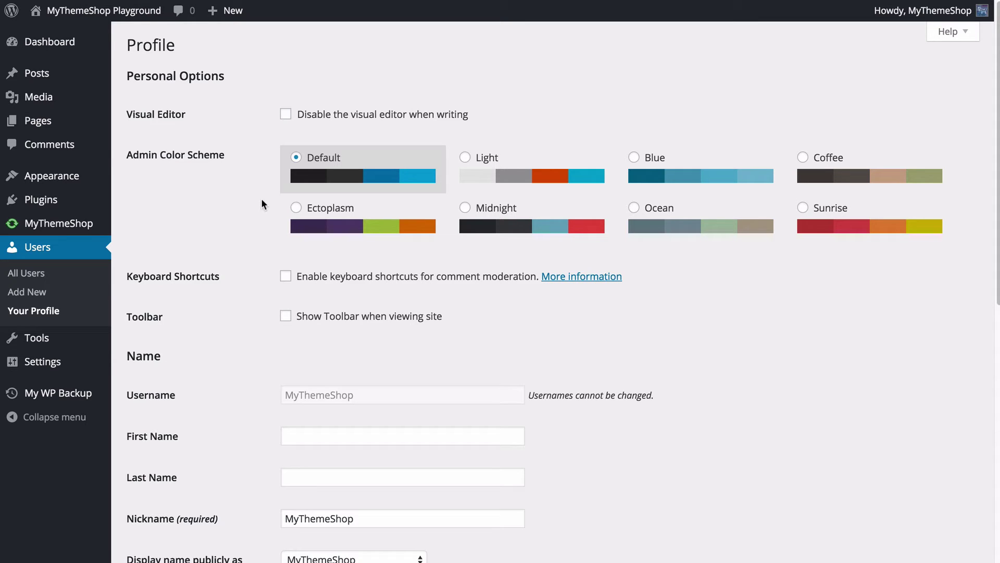
pyautogui.scroll(-1, 249, 182)
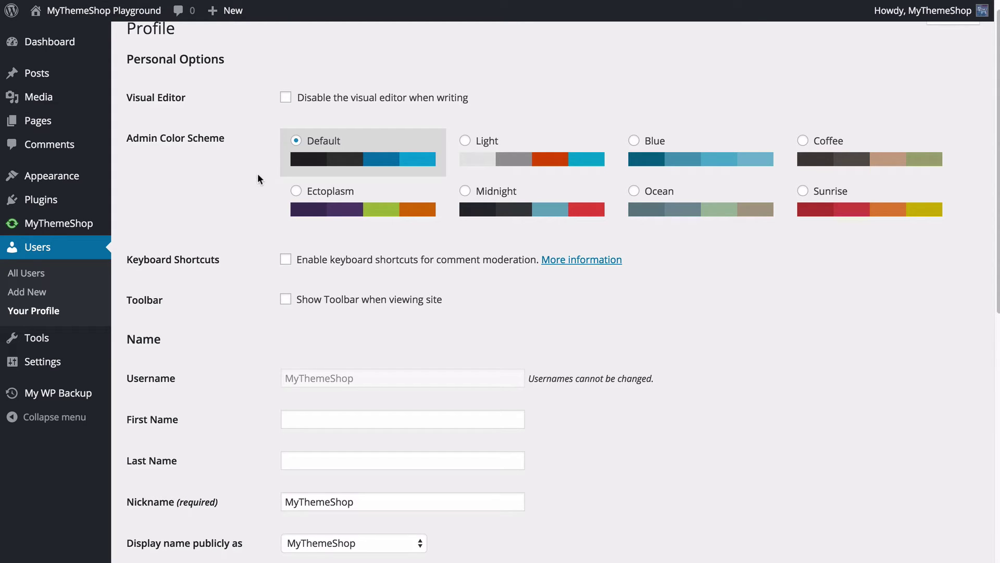
pyautogui.click(509, 159)
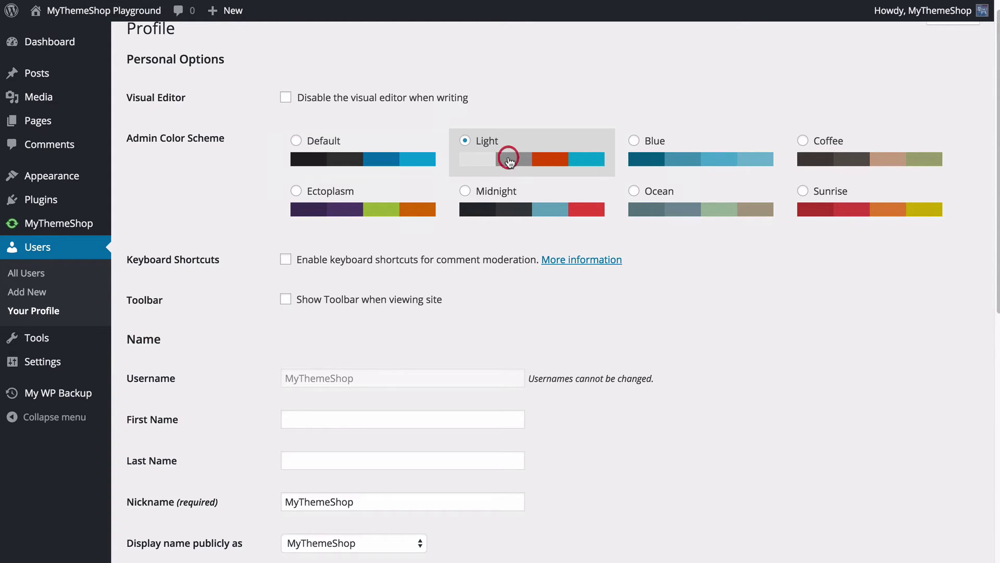
pyautogui.click(515, 215)
pyautogui.click(725, 211)
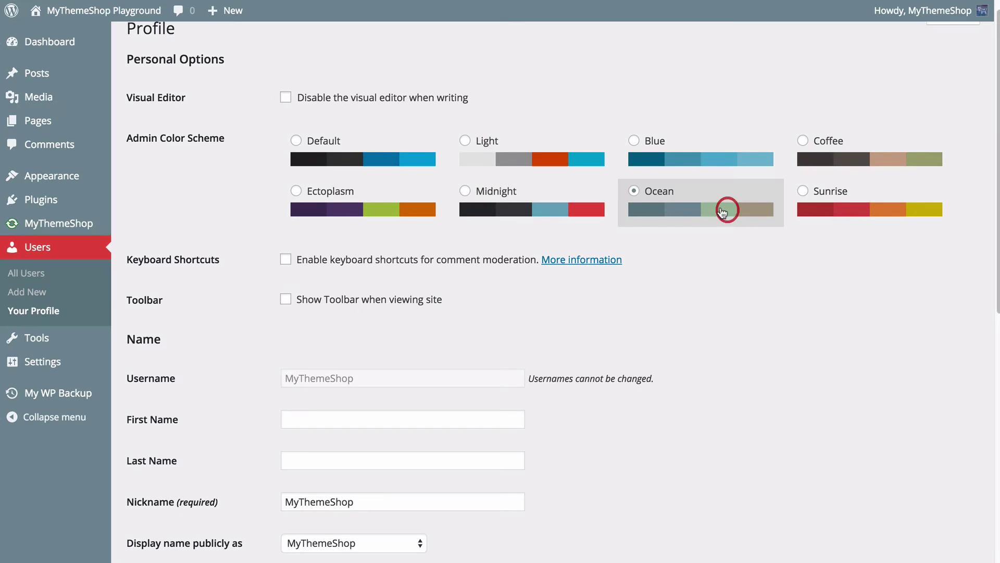
pyautogui.click(361, 145)
# - Keep MyThemeShop as the public display name, update the profile, and return to All Users
pyautogui.scroll(-2, 372, 143)
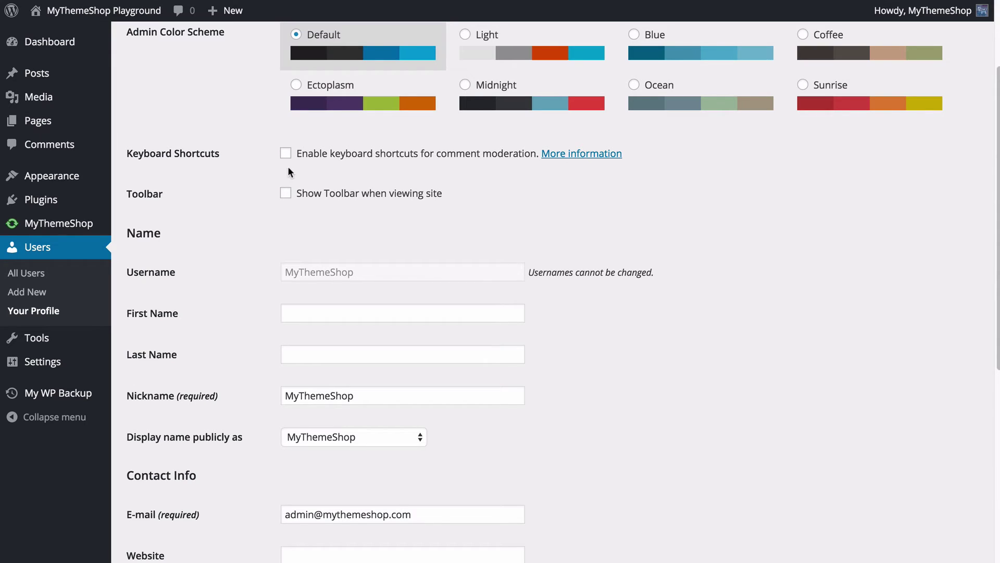
pyautogui.scroll(-2, 297, 165)
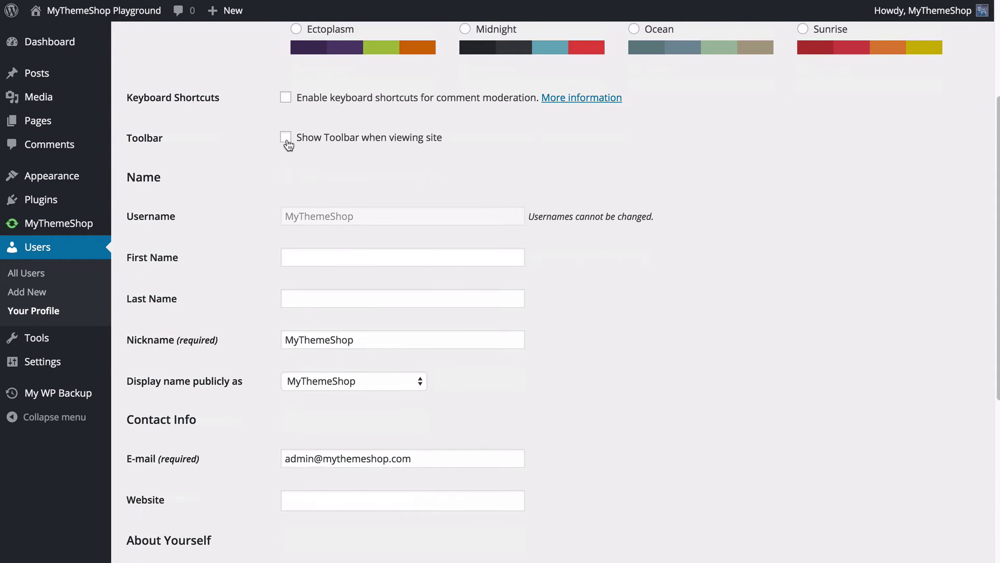
pyautogui.scroll(-2, 286, 167)
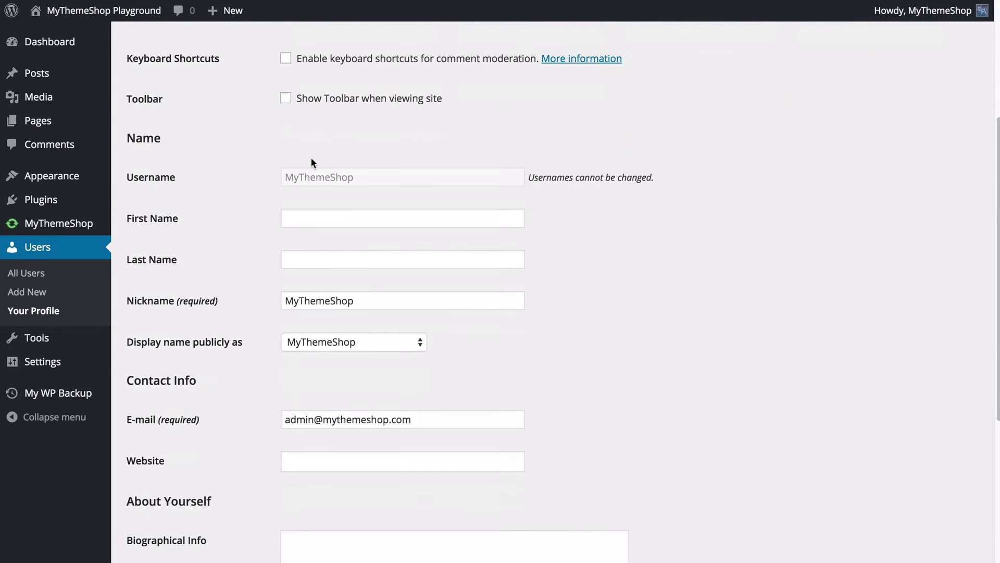
pyautogui.scroll(-1, 286, 188)
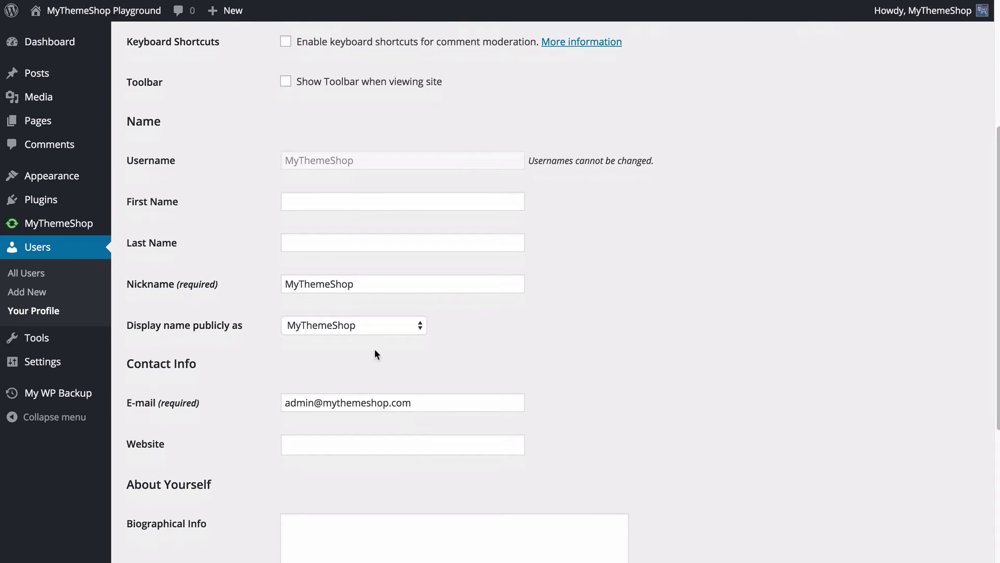
pyautogui.click(315, 323)
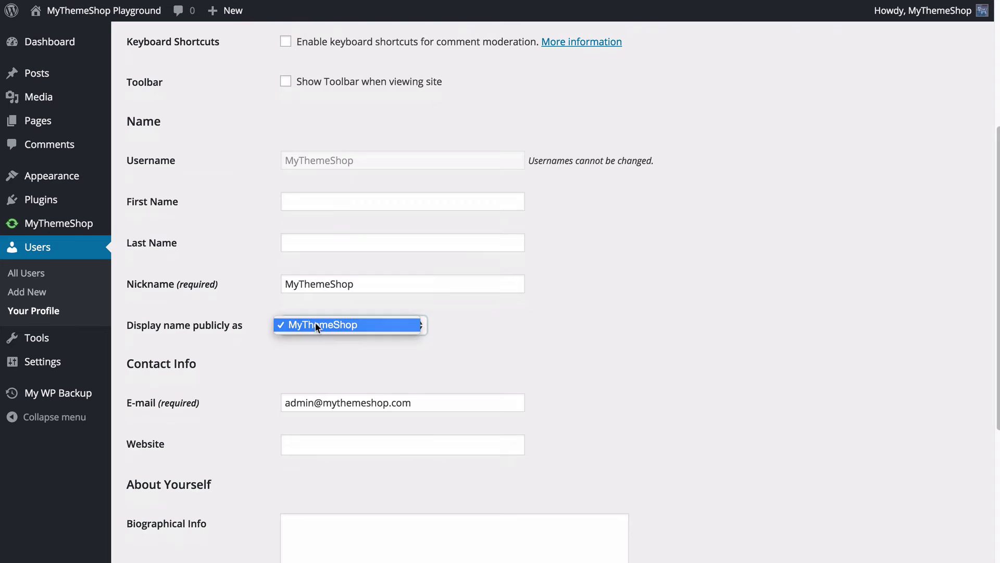
pyautogui.click(277, 288)
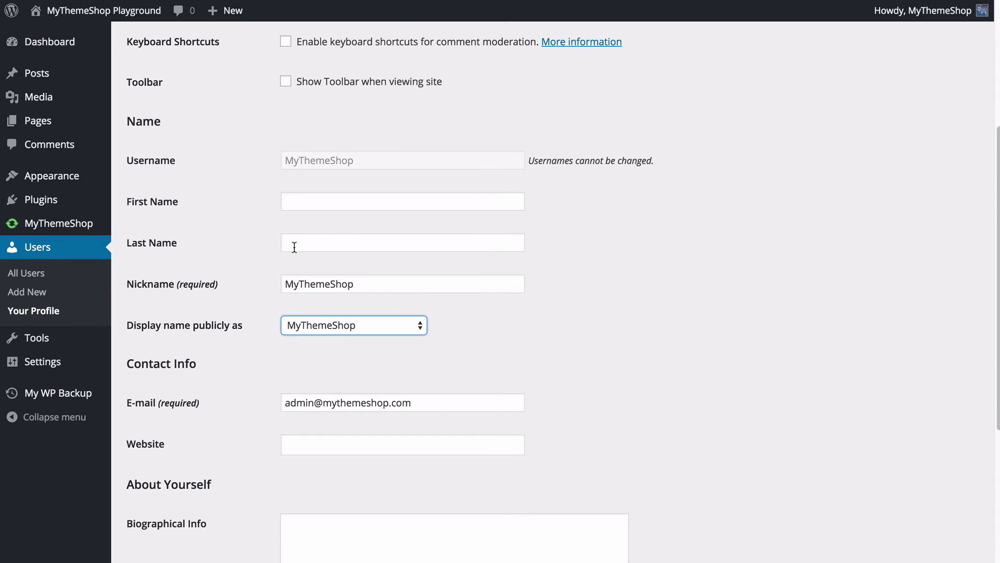
pyautogui.scroll(-1, 271, 269)
pyautogui.scroll(-5, 271, 267)
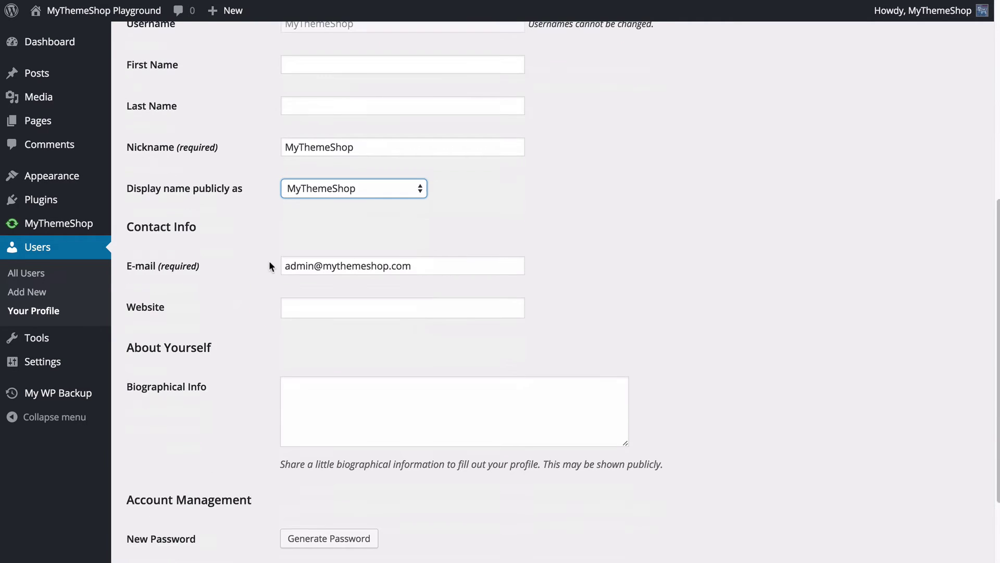
pyautogui.scroll(-3, 306, 296)
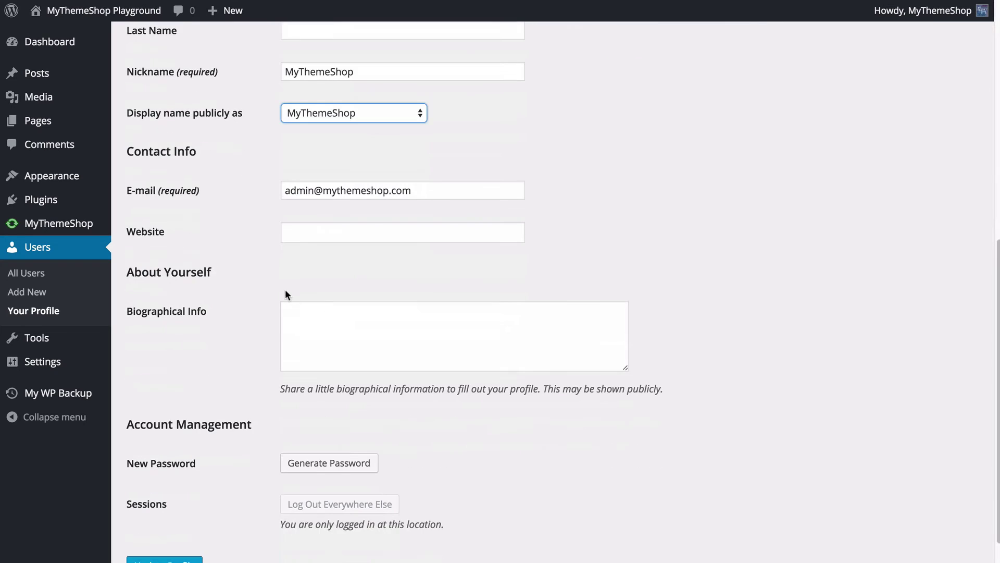
pyautogui.click(267, 288)
pyautogui.scroll(-2, 281, 292)
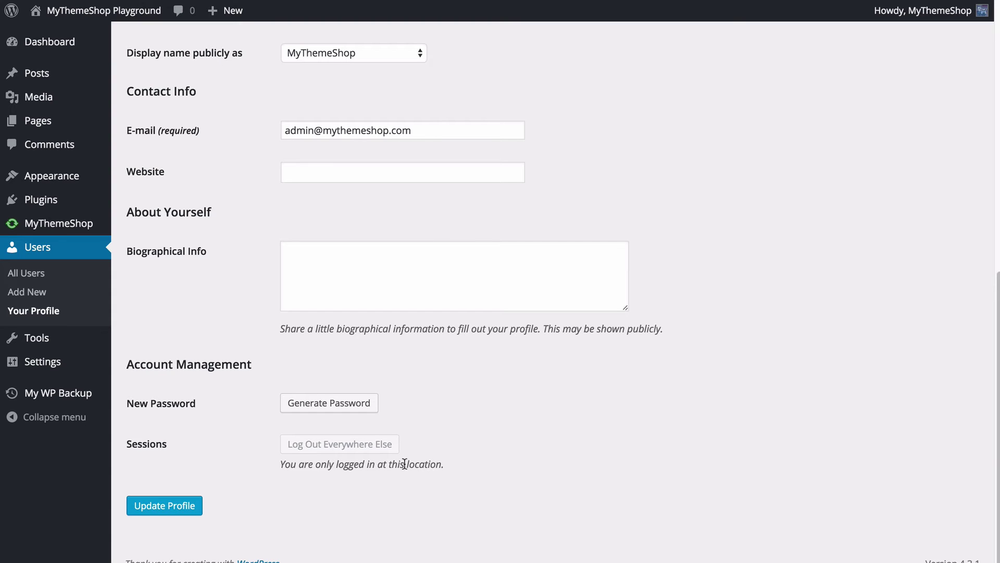
pyautogui.click(179, 504)
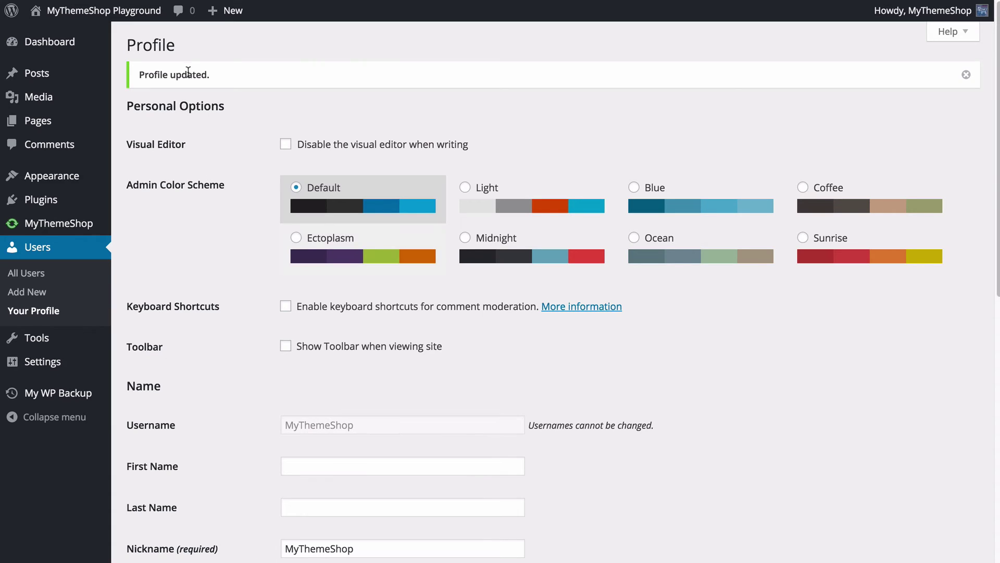
pyautogui.click(34, 250)
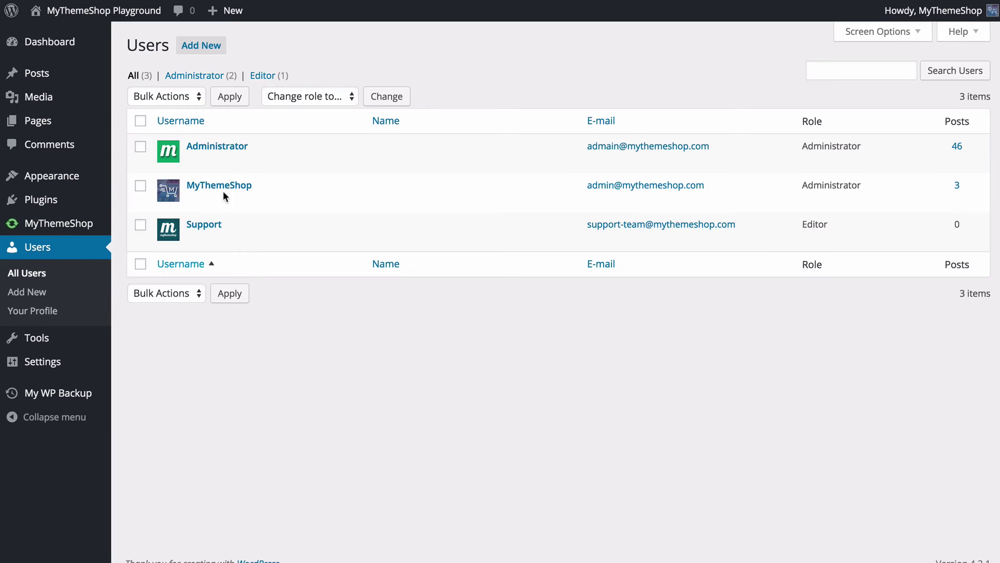
# - Review the Administrator account's edit page, then go back to All Users
pyautogui.click(210, 150)
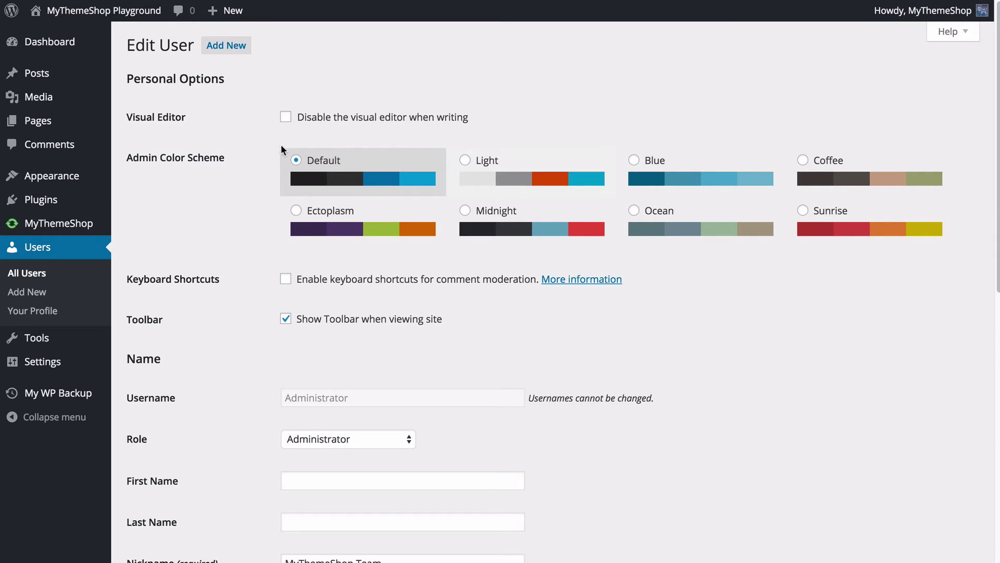
pyautogui.scroll(-3, 284, 151)
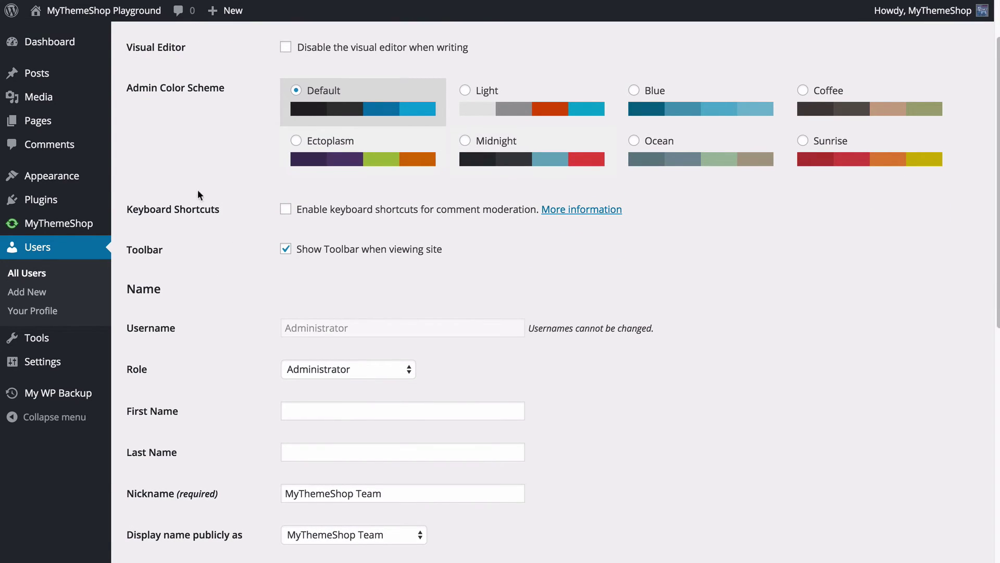
pyautogui.scroll(-10, 231, 199)
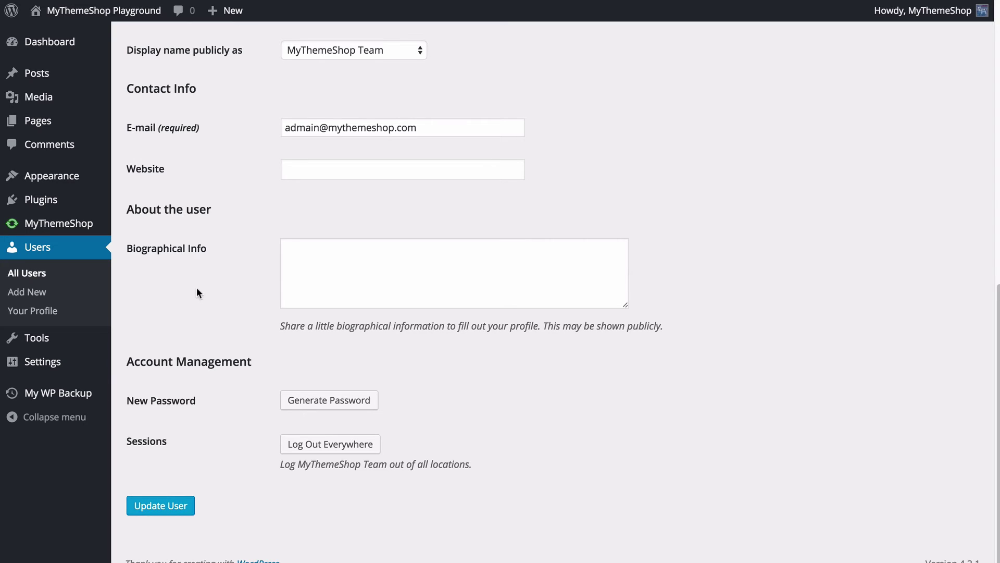
pyautogui.click(67, 255)
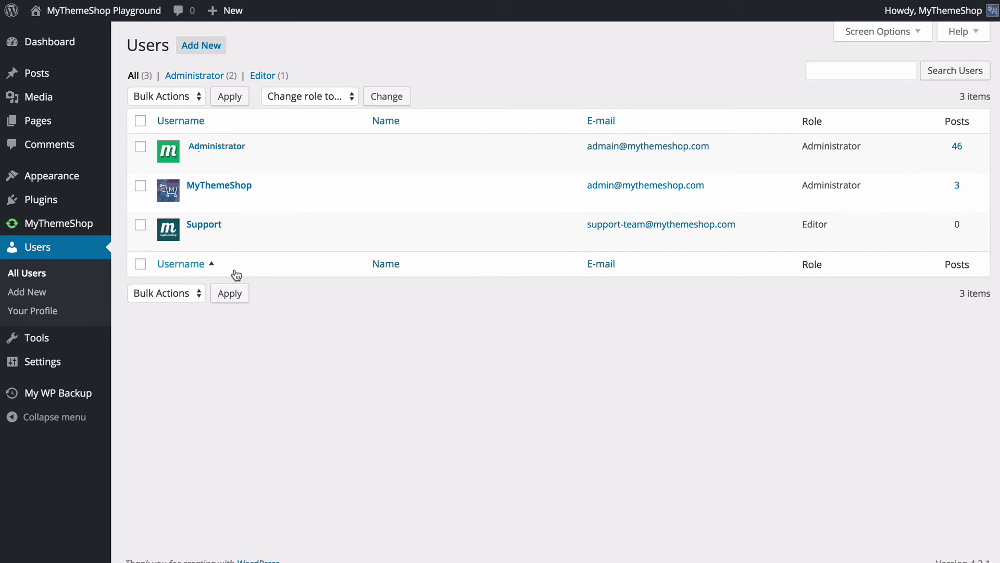
# - Apply the bulk Delete action to the Support user's row
pyautogui.click(140, 225)
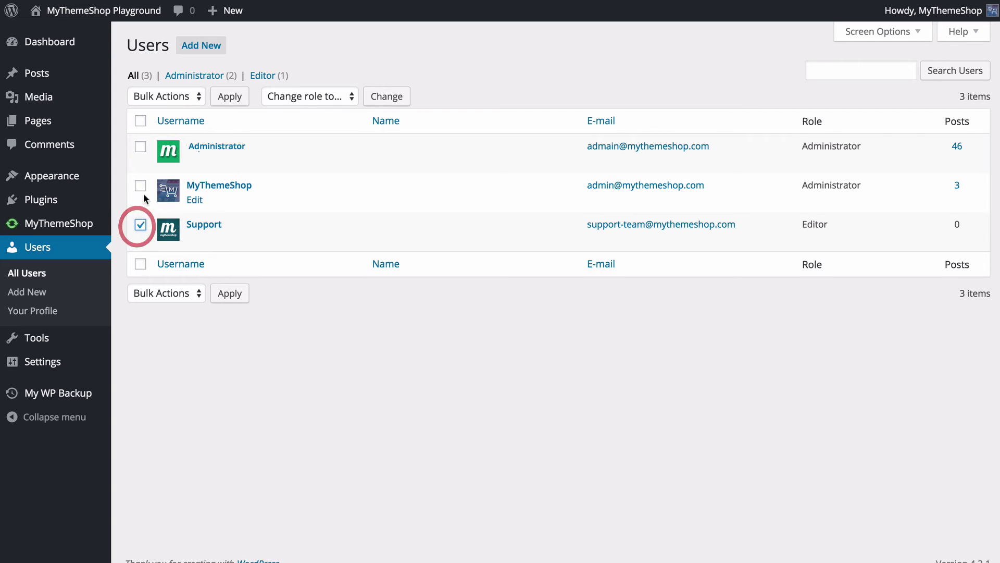
pyautogui.click(159, 96)
pyautogui.click(158, 109)
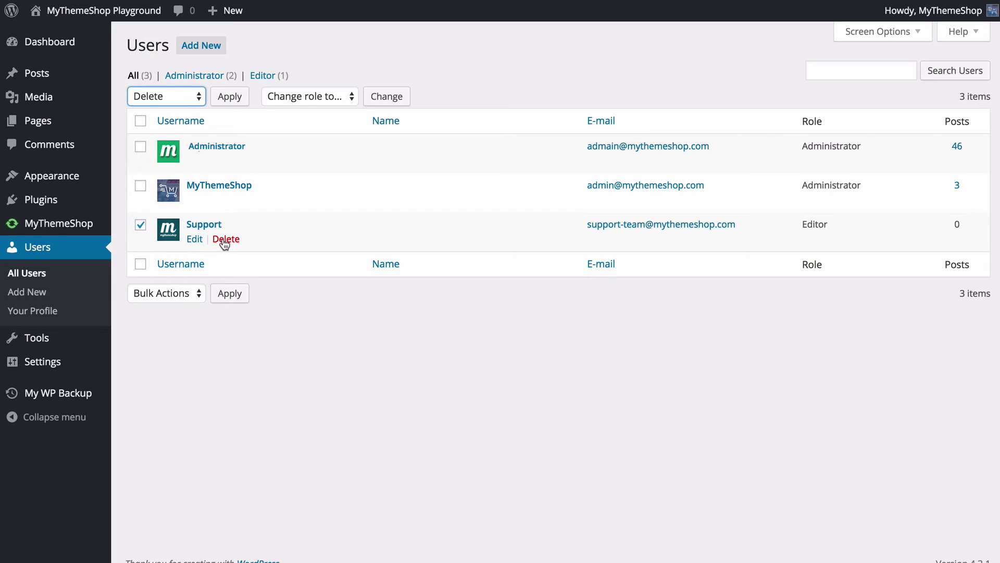
pyautogui.click(226, 98)
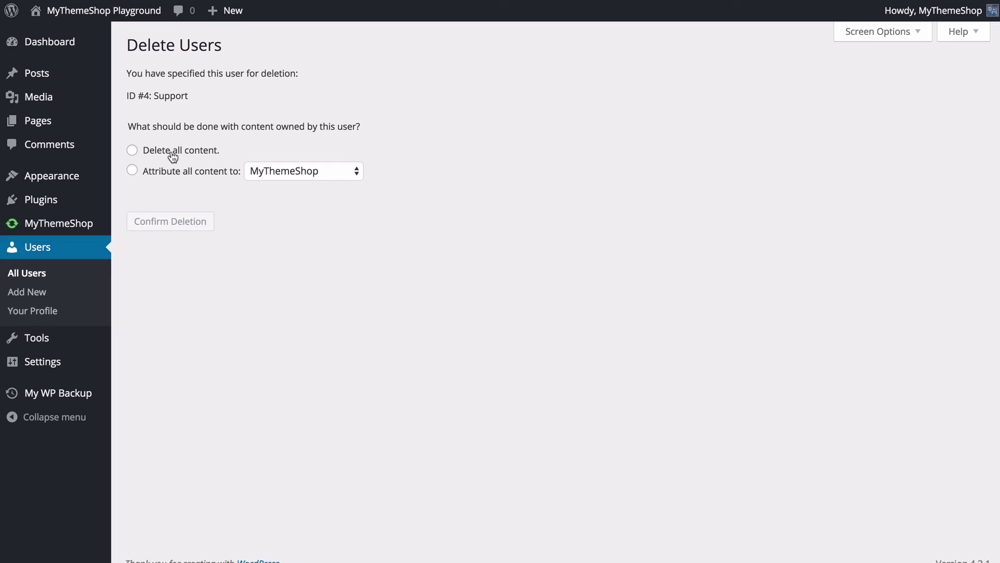
# - Attribute all of Support's content to MyThemeShop and confirm the deletion
pyautogui.click(171, 153)
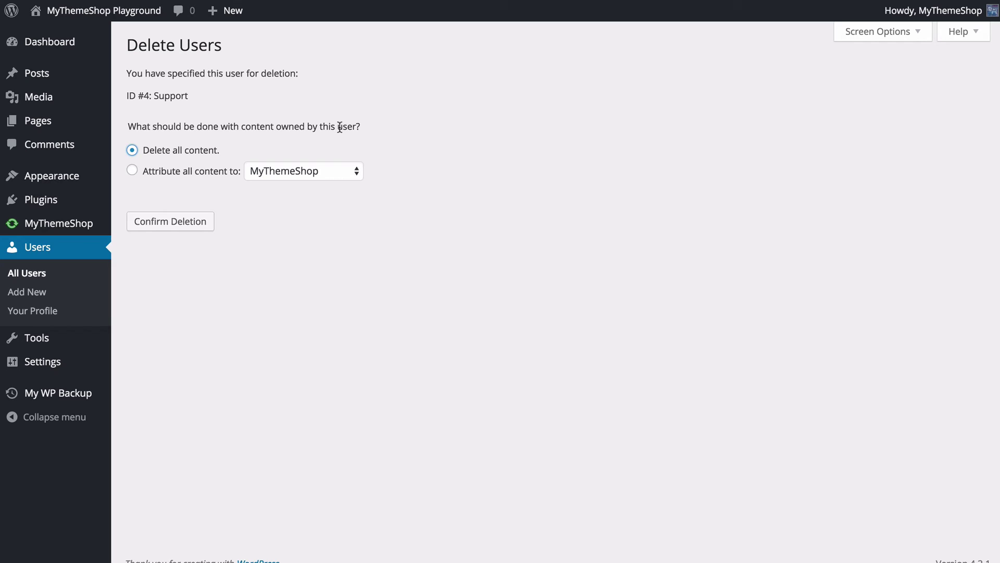
pyautogui.click(155, 171)
pyautogui.click(275, 170)
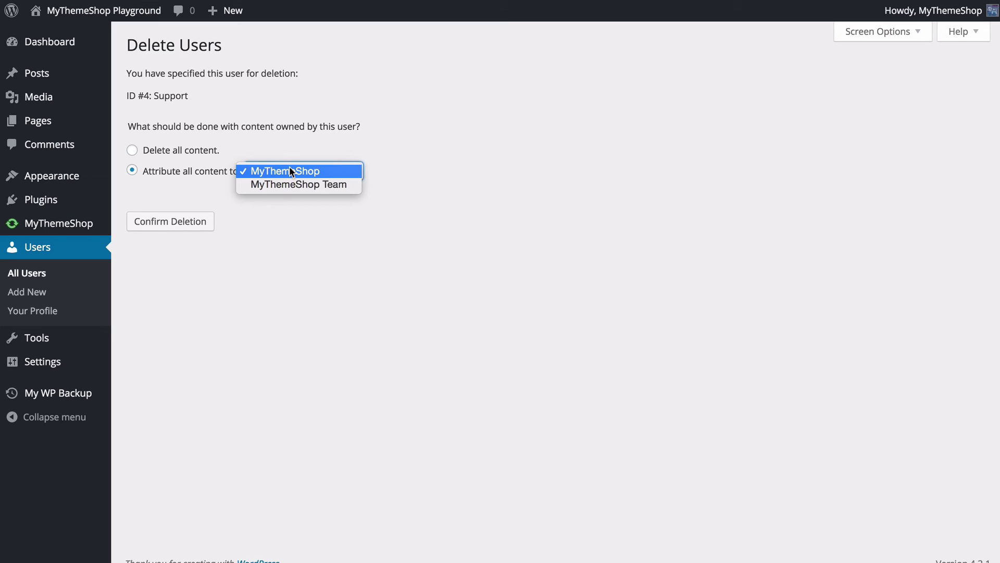
pyautogui.click(290, 171)
pyautogui.click(435, 152)
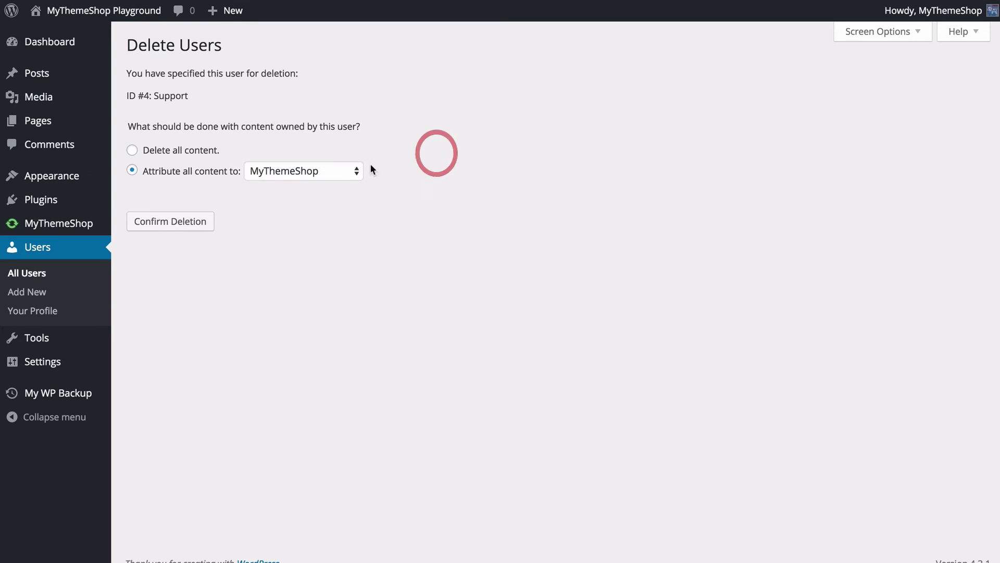
pyautogui.click(169, 222)
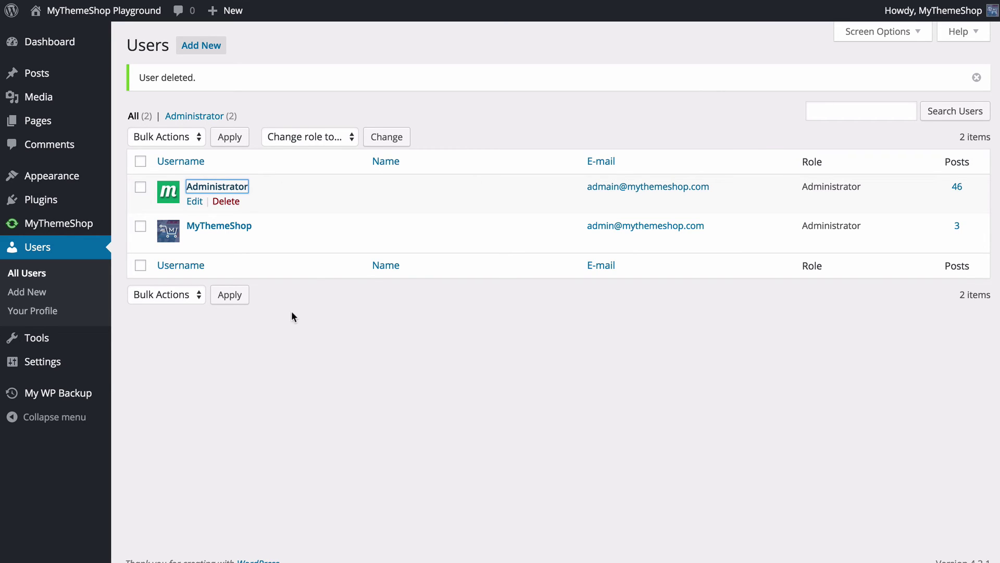
# - In General Settings, keep Subscriber as the new user default role and save changes
pyautogui.moveTo(53, 368)
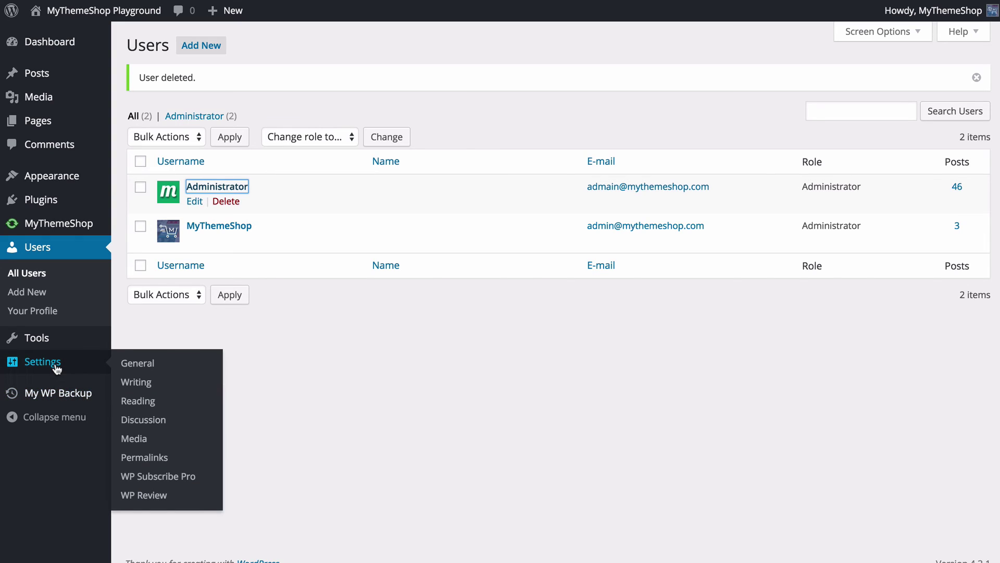
pyautogui.click(135, 365)
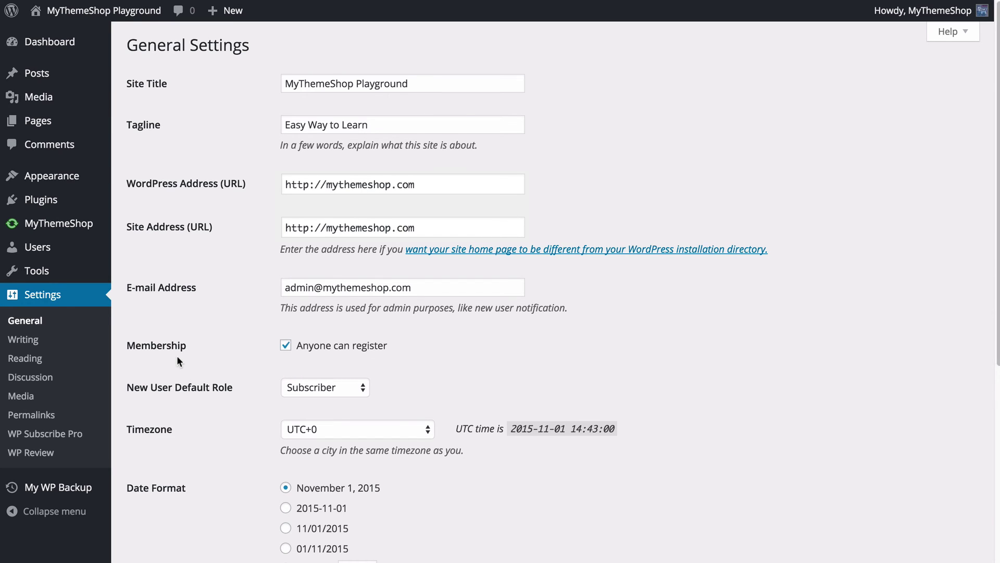
pyautogui.scroll(-5, 177, 360)
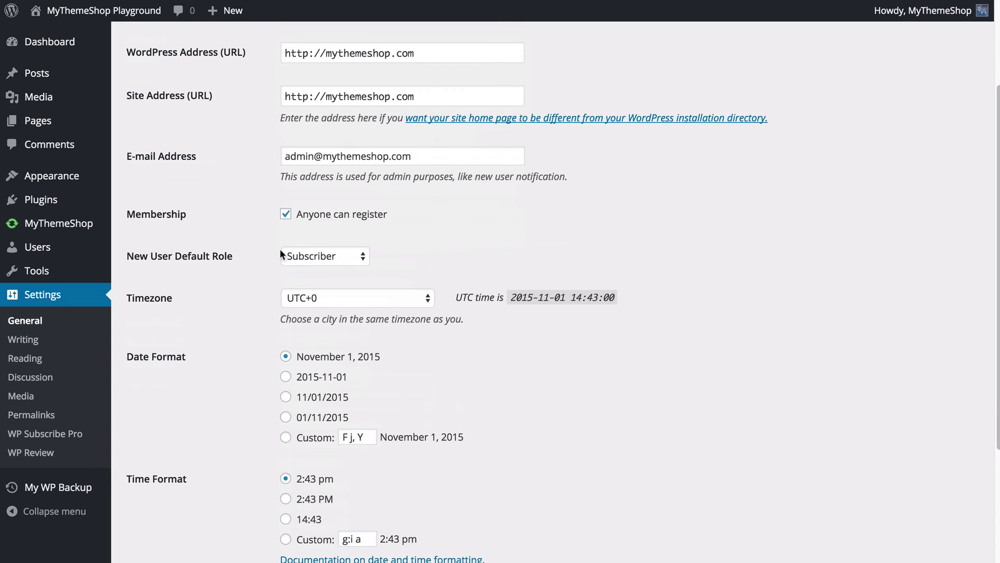
pyautogui.click(308, 259)
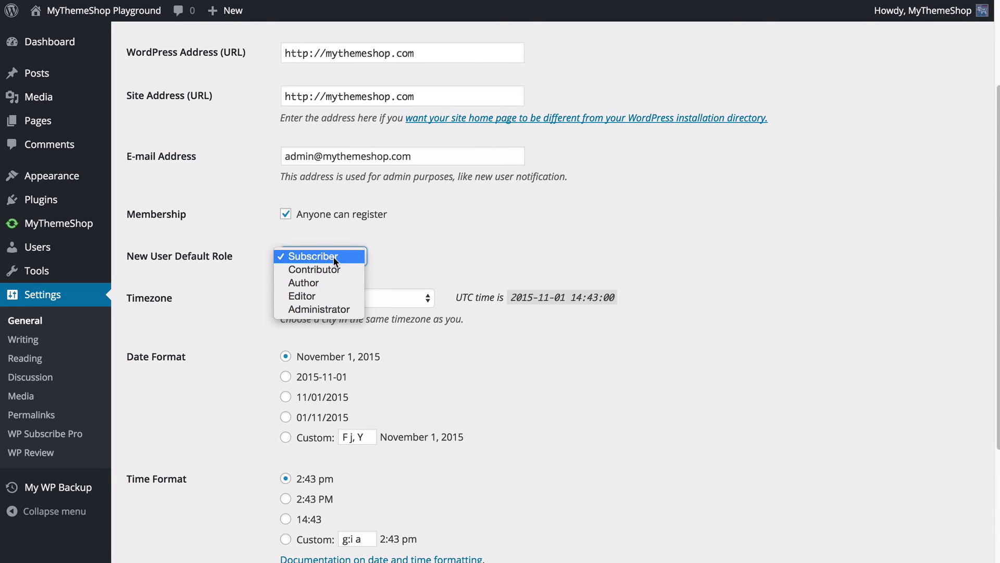
pyautogui.click(336, 257)
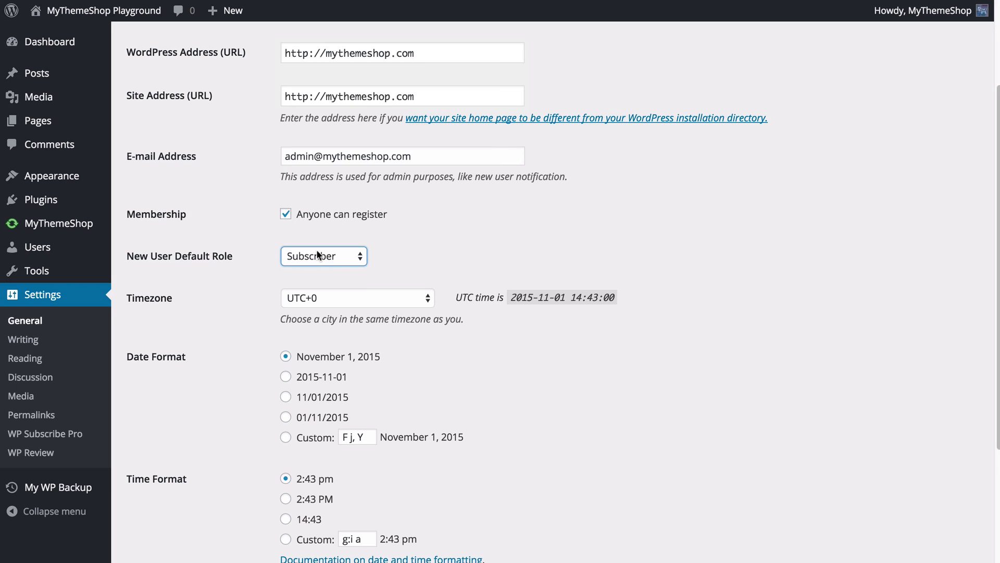
pyautogui.scroll(-5, 316, 250)
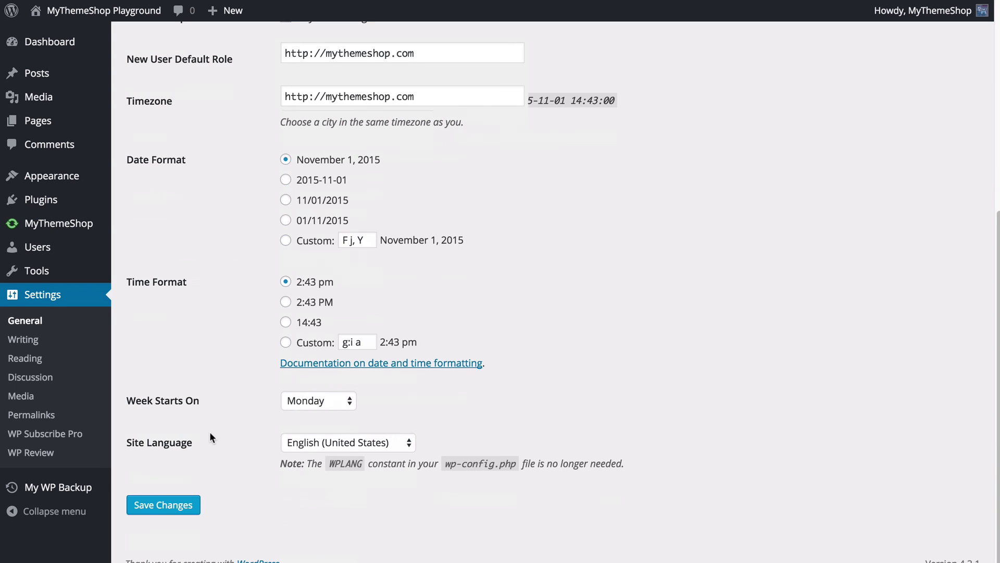
pyautogui.click(175, 505)
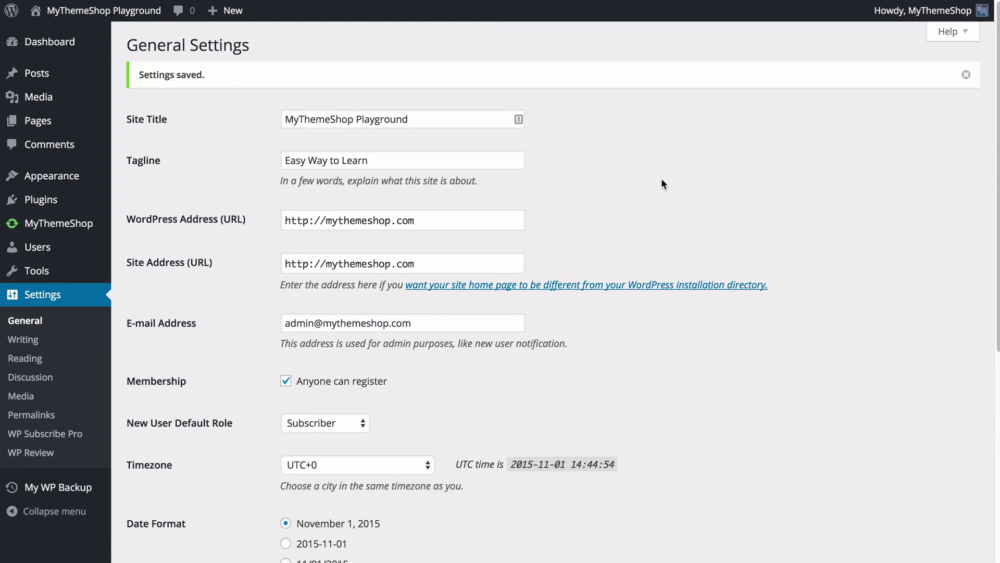
# - Return to All Users, now listing only the two administrator accounts
pyautogui.click(47, 247)
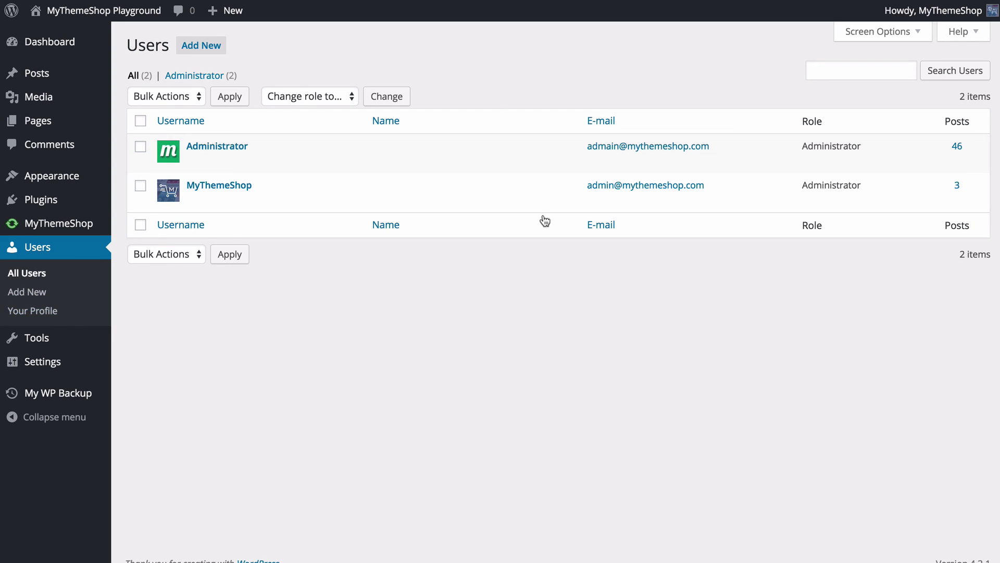
pyautogui.moveTo(905, 11)
pyautogui.moveTo(73, 369)
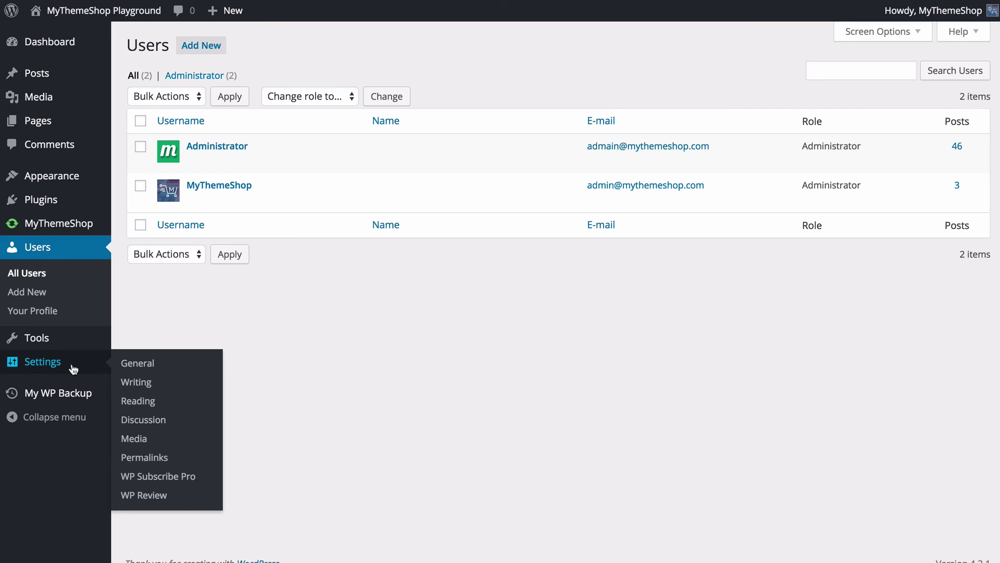